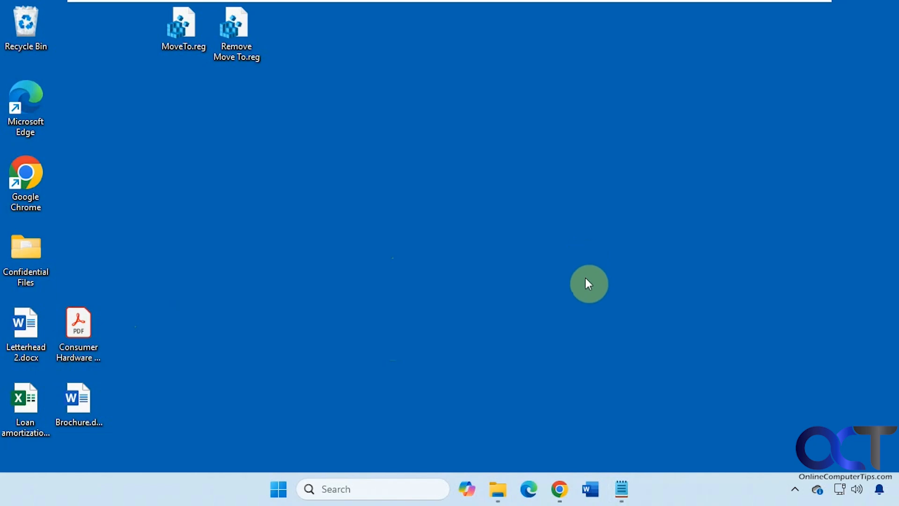
# Bring up the MoveTo.reg script in Notepad and examine its registry key name and the MUIVerb menu label.
pyautogui.click(183, 42)
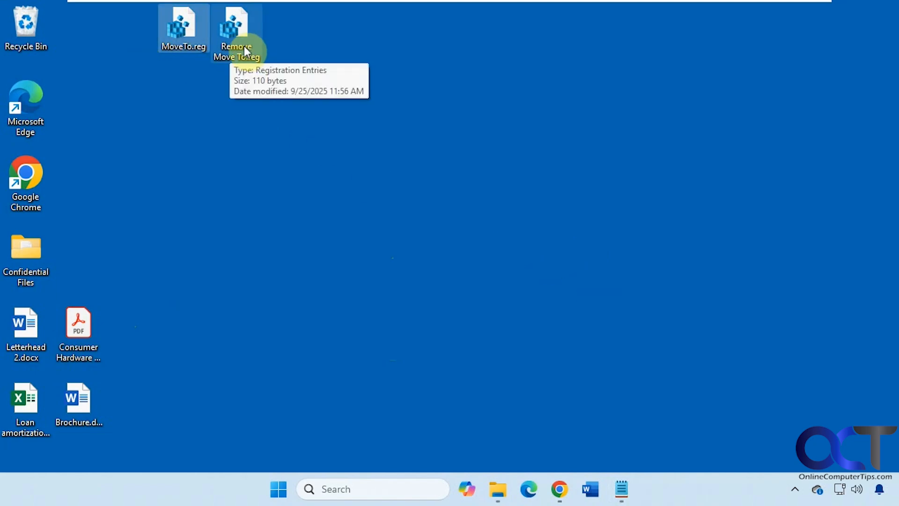
pyautogui.click(452, 197)
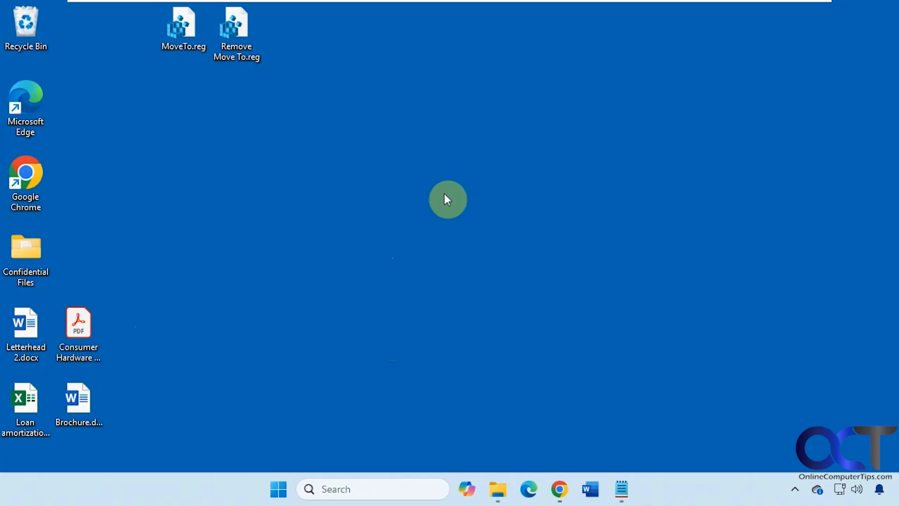
pyautogui.click(623, 489)
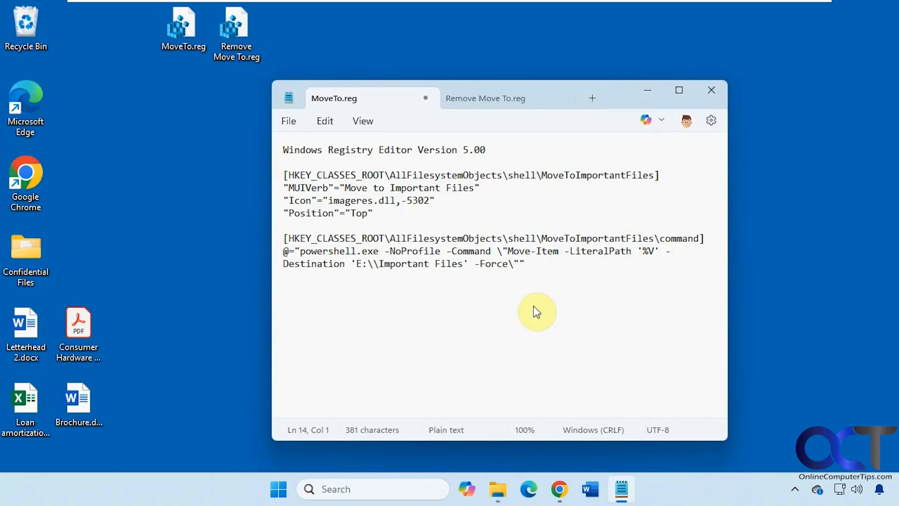
pyautogui.click(485, 203)
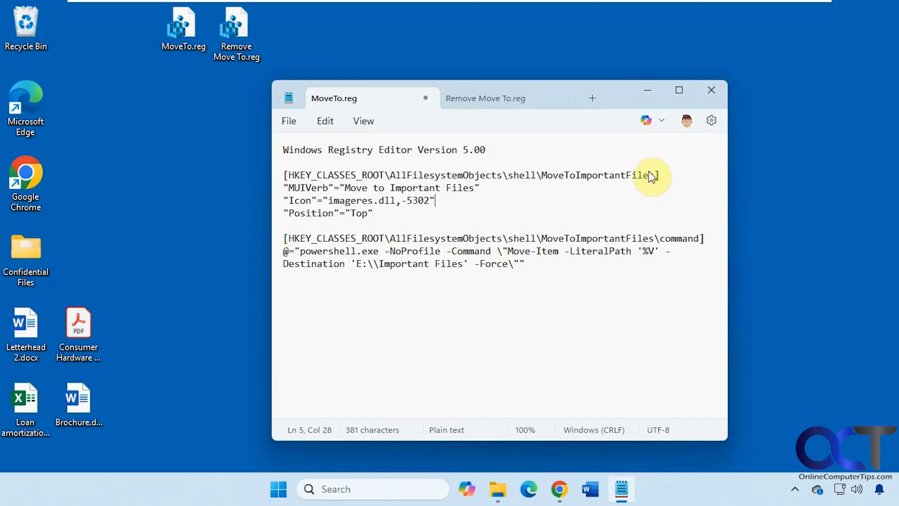
pyautogui.moveTo(655, 175); pyautogui.dragTo(538, 175)
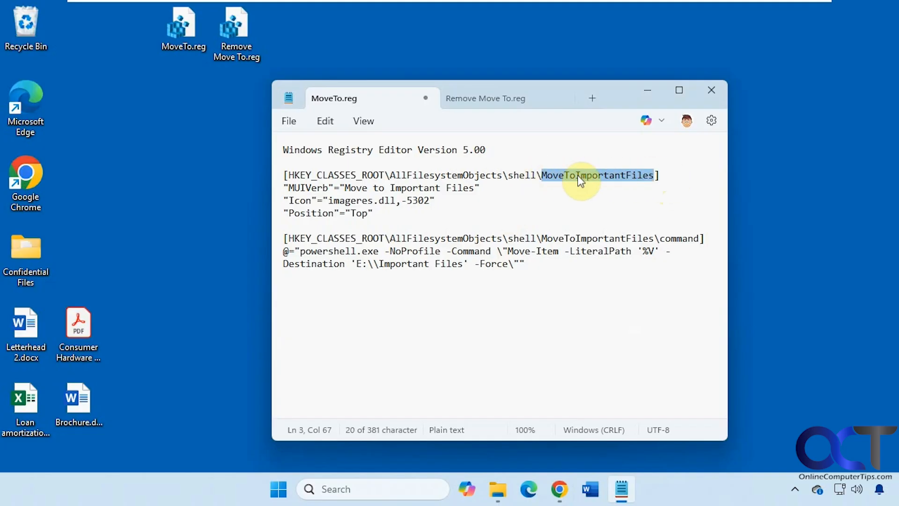
pyautogui.click(604, 178)
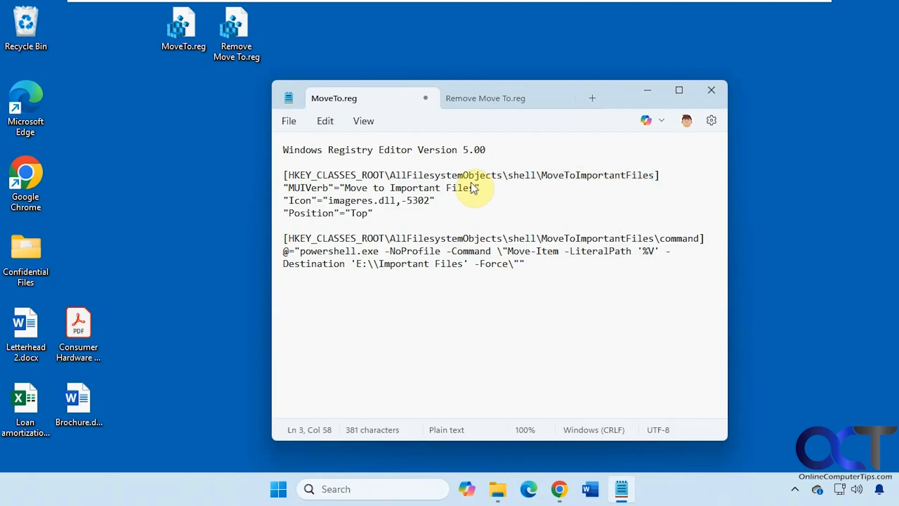
pyautogui.moveTo(471, 184); pyautogui.dragTo(343, 183)
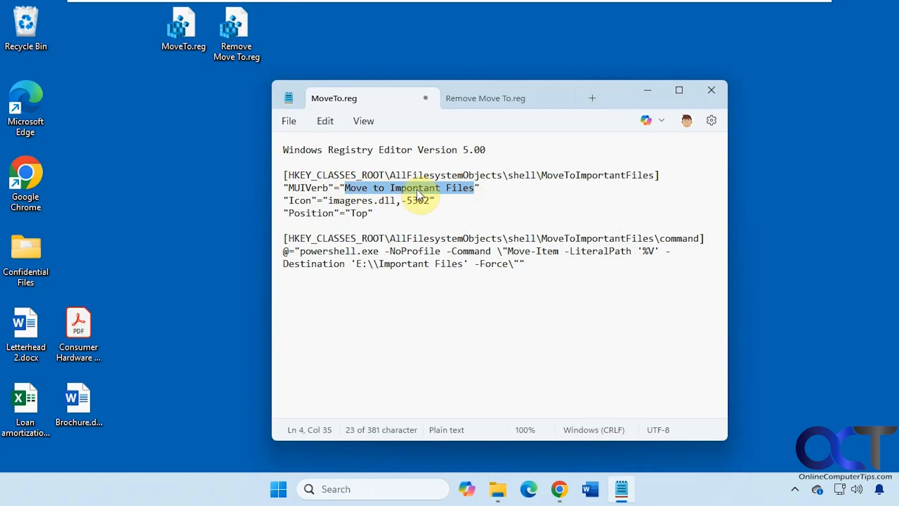
pyautogui.moveTo(475, 187); pyautogui.dragTo(395, 187)
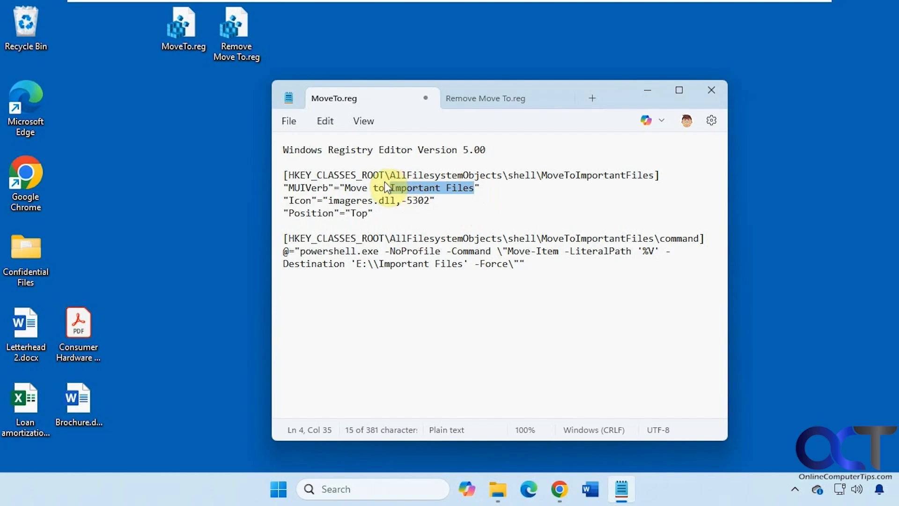
pyautogui.click(524, 205)
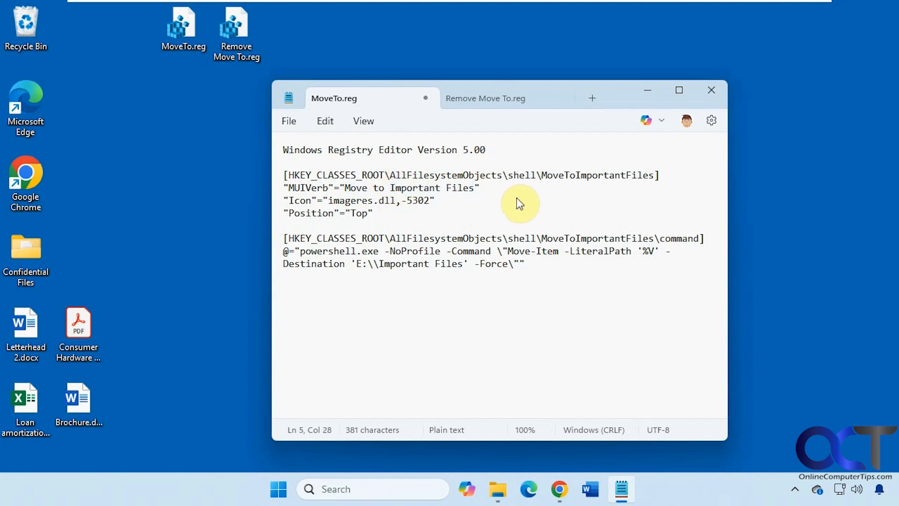
# Examine the script's destination path and its double backslash, and open the matching Important Files folder on drive E: in File Explorer.
pyautogui.moveTo(460, 259); pyautogui.dragTo(351, 256)
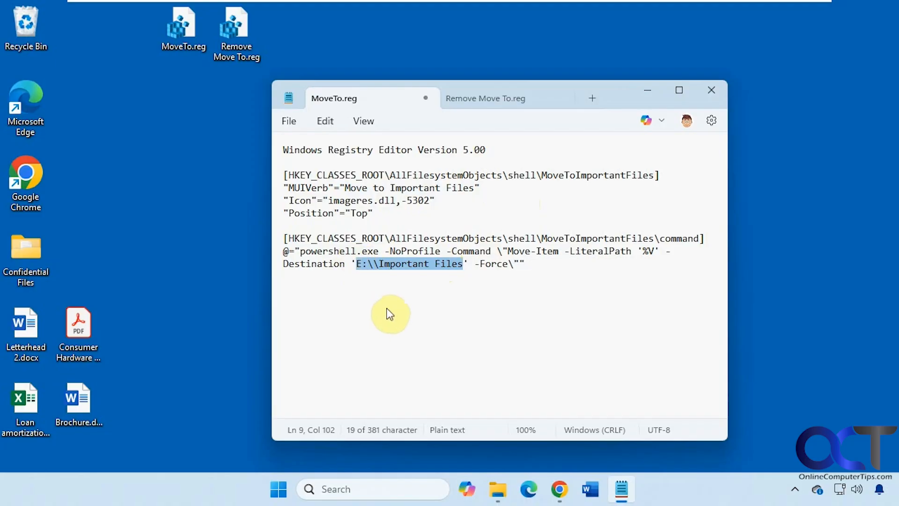
pyautogui.moveTo(379, 263); pyautogui.dragTo(366, 258)
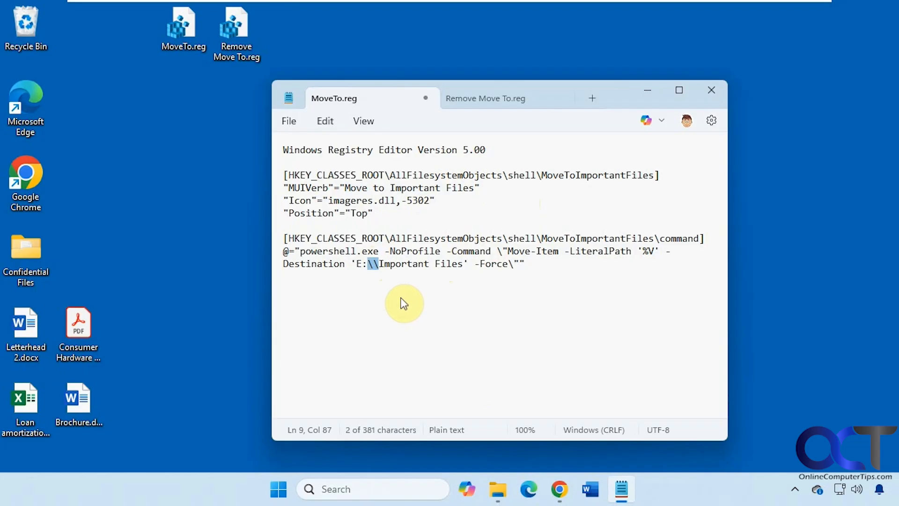
pyautogui.click(498, 489)
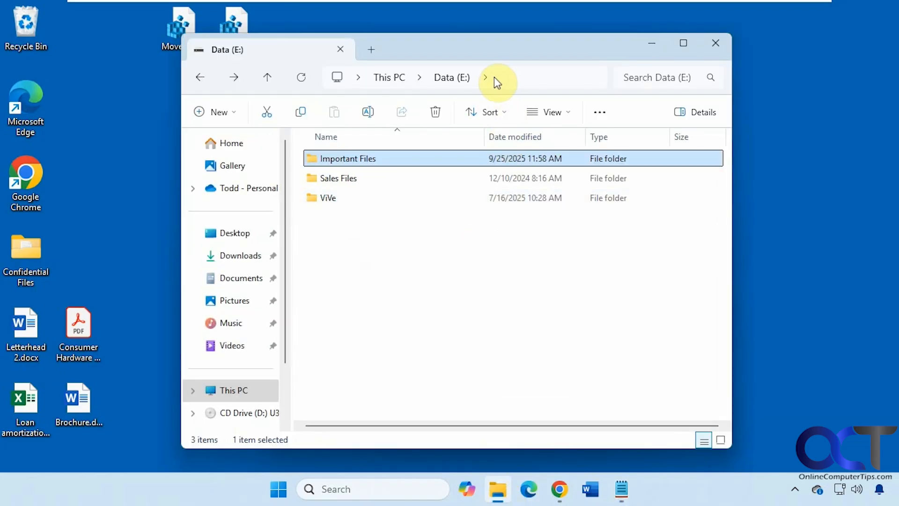
pyautogui.doubleClick(364, 160)
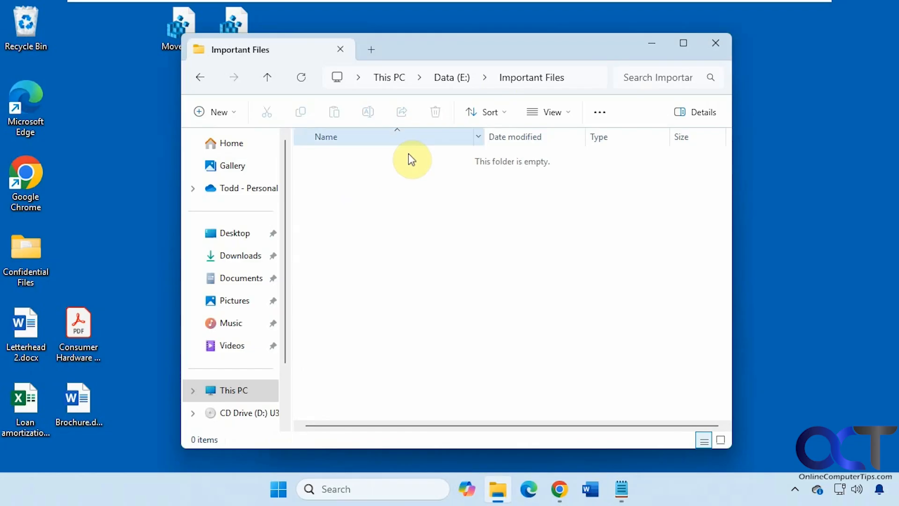
# Return to Notepad to review the destination path, menu label and key name in MoveTo.reg, and minimize both open windows.
pyautogui.click(622, 489)
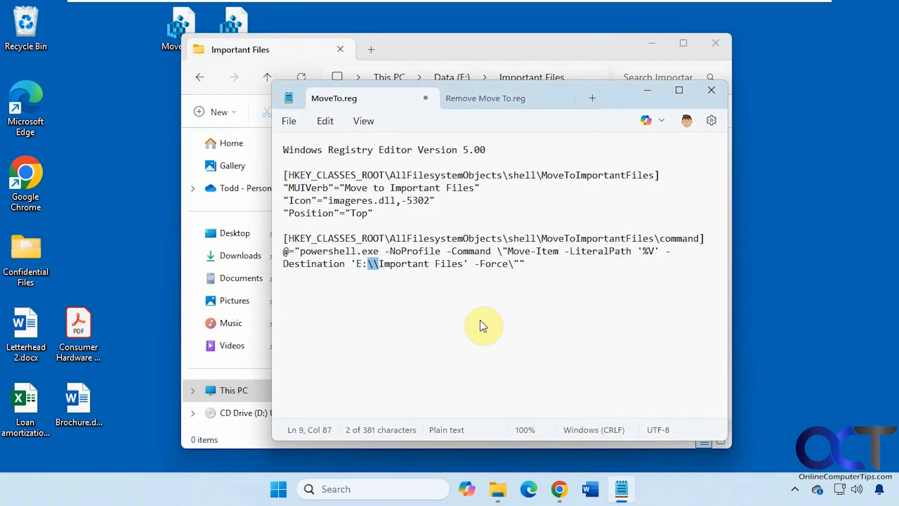
pyautogui.moveTo(464, 264); pyautogui.dragTo(357, 264)
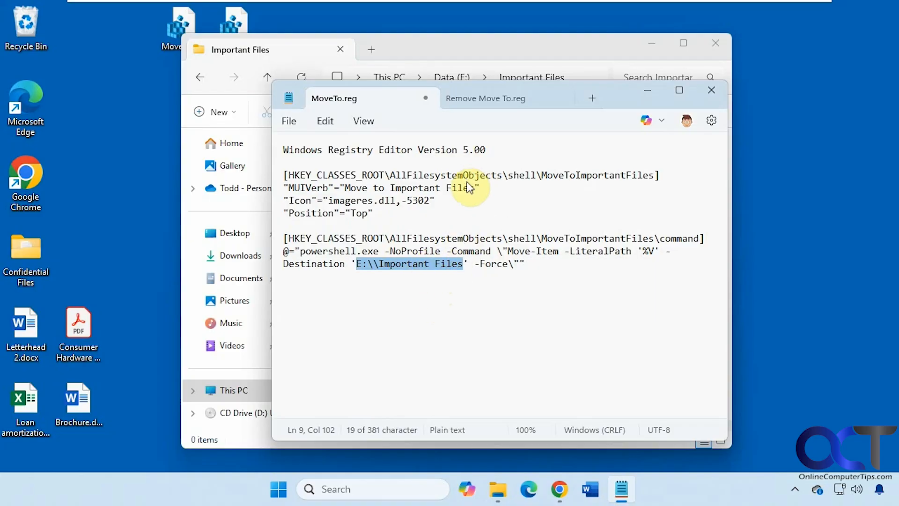
pyautogui.moveTo(470, 187); pyautogui.dragTo(347, 187)
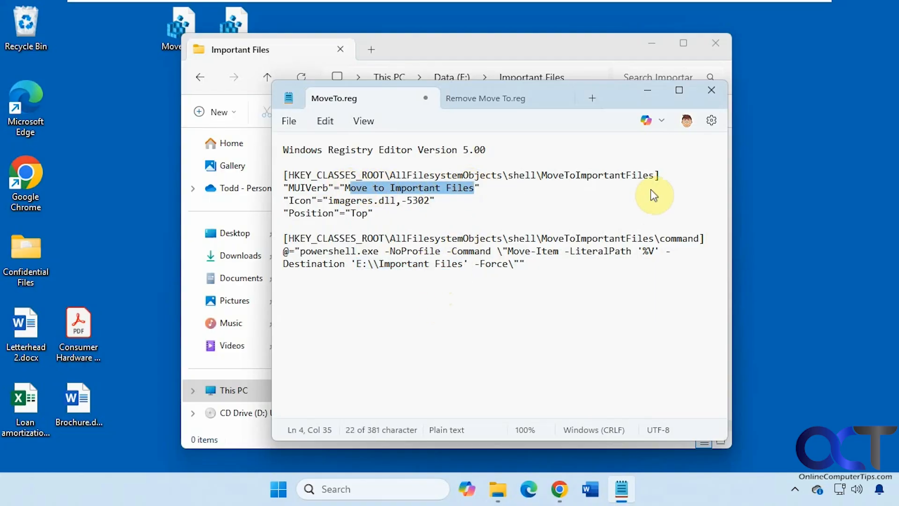
pyautogui.moveTo(654, 175); pyautogui.dragTo(540, 176)
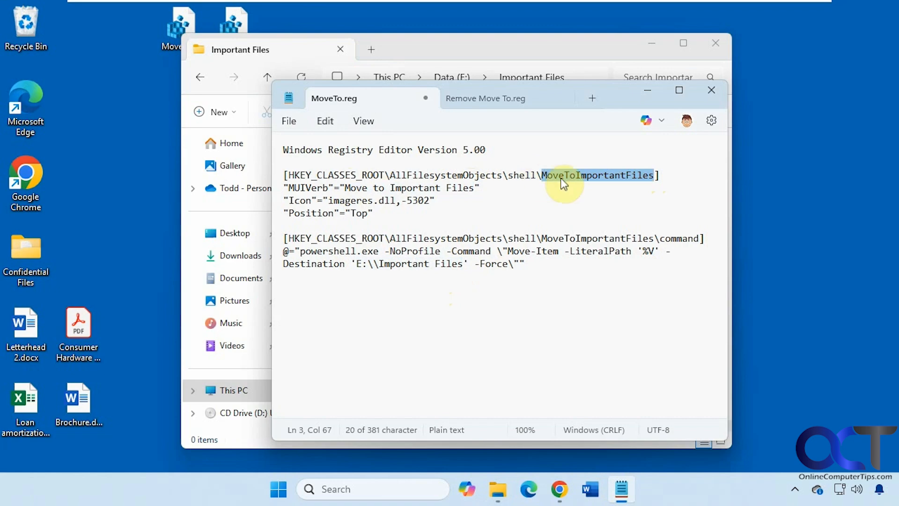
pyautogui.click(654, 91)
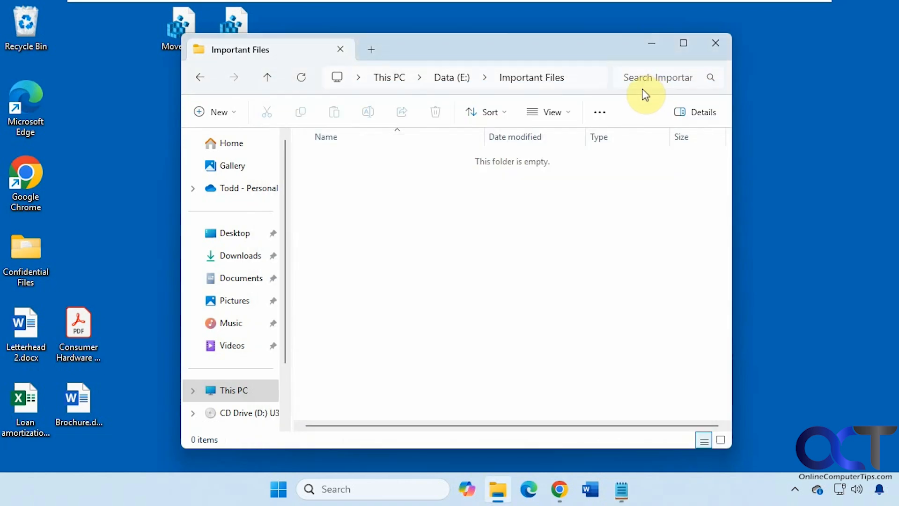
pyautogui.click(652, 41)
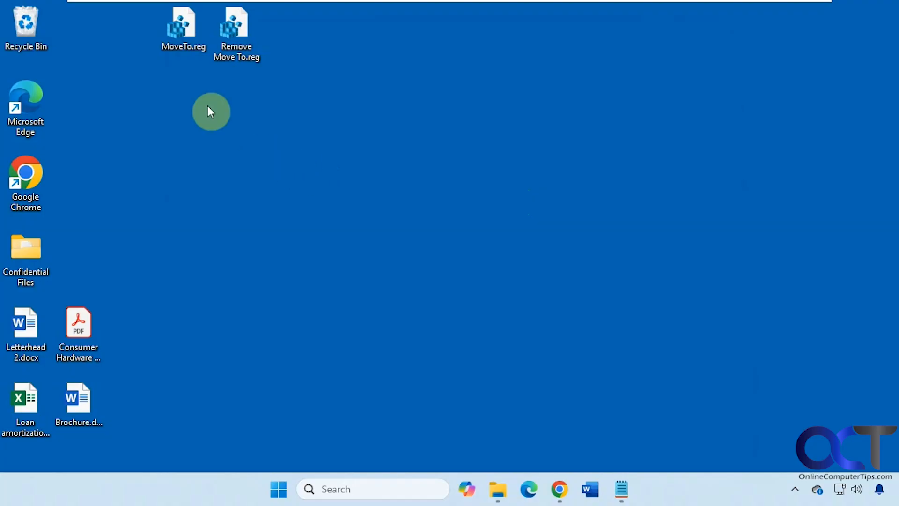
# Merge MoveTo.reg from the desktop into the registry, allowing Registry Editor to make changes and accepting the confirmations.
pyautogui.doubleClick(182, 30)
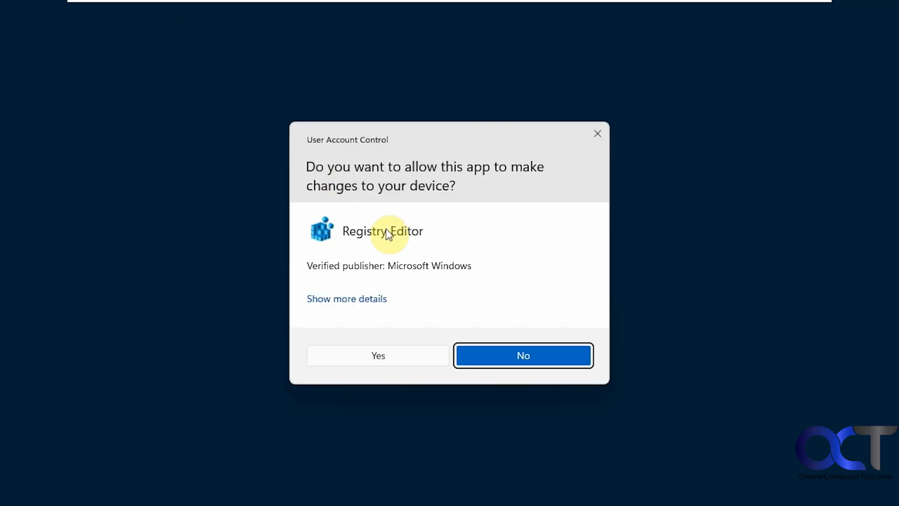
pyautogui.click(377, 355)
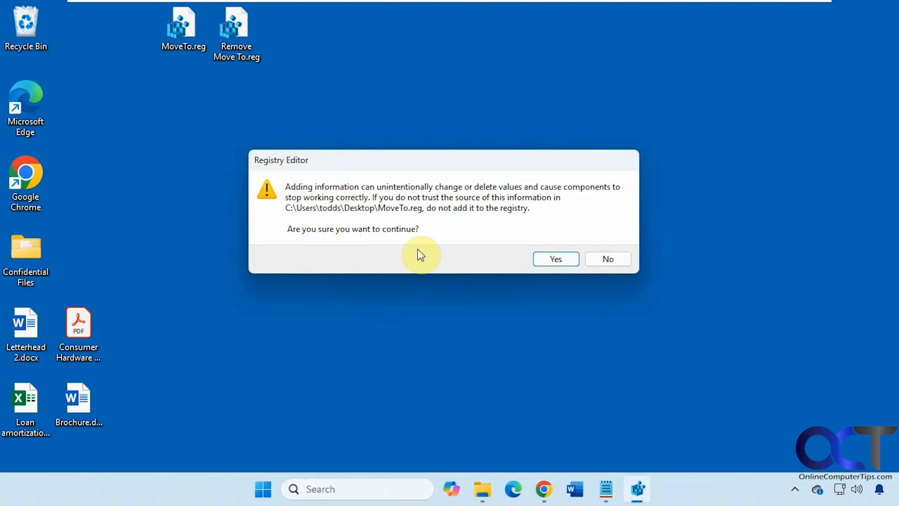
pyautogui.click(552, 260)
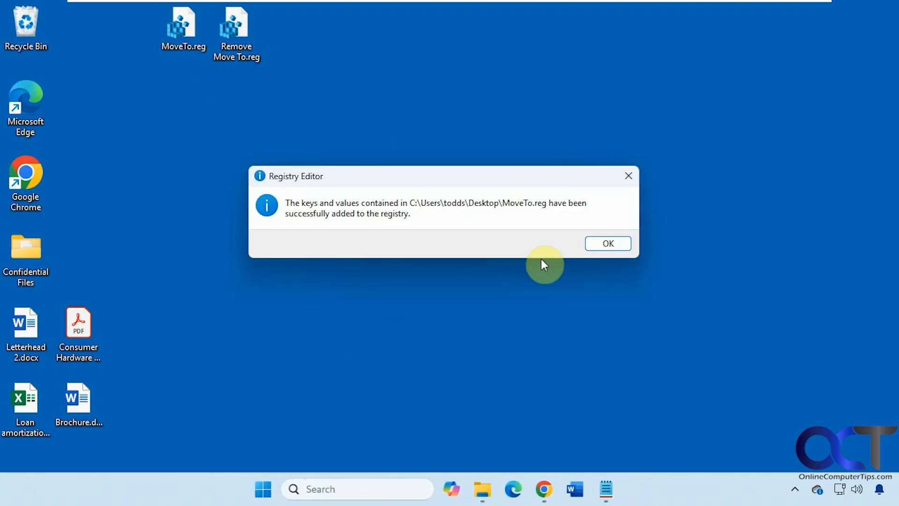
pyautogui.click(607, 244)
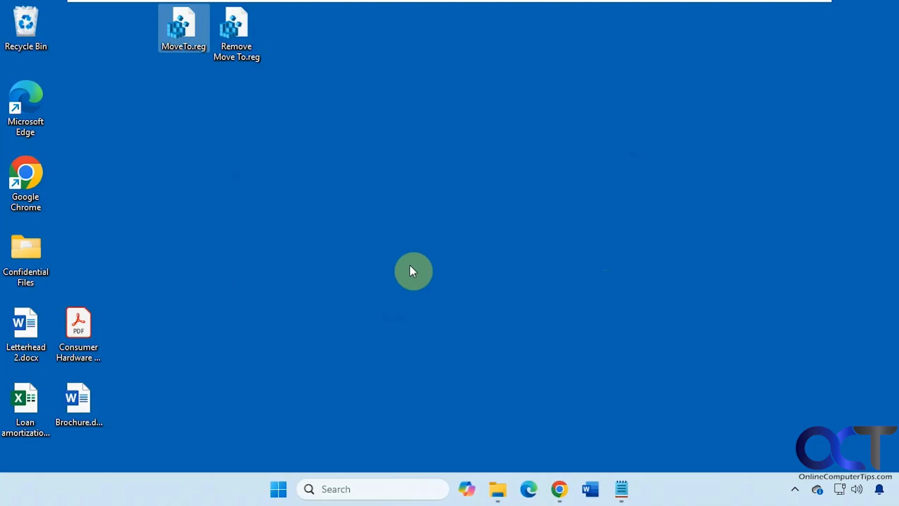
# Close the minimized File Explorer window.
pyautogui.click(709, 380)
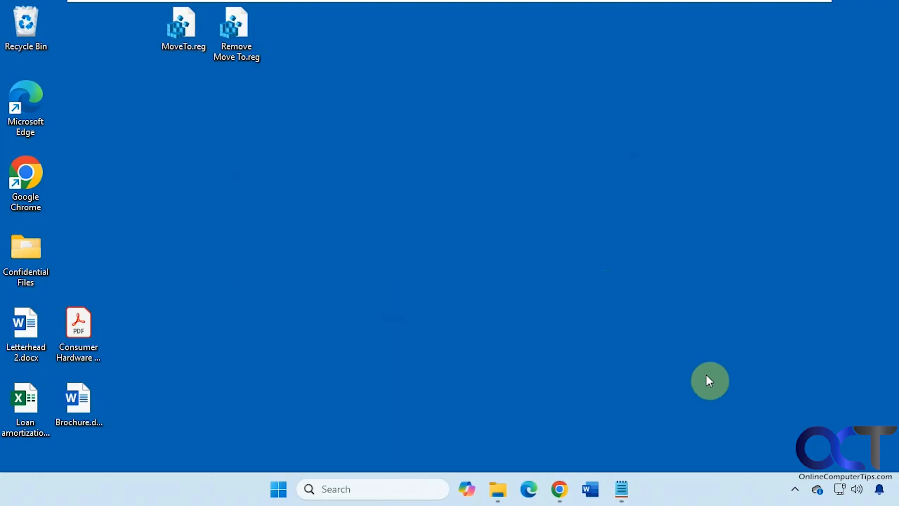
pyautogui.rightClick(492, 471)
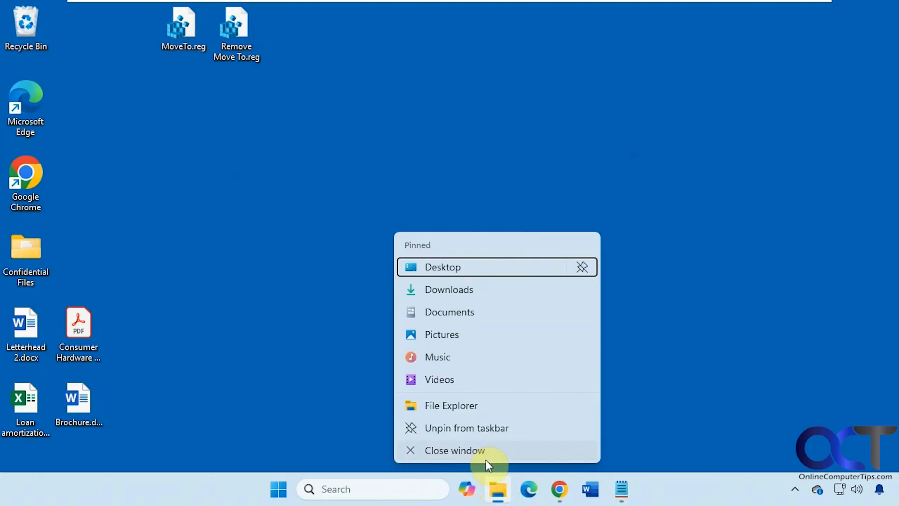
# Open Task Manager, find the Windows Explorer process and show its Restart option, and close Task Manager without restarting it.
pyautogui.rightClick(663, 491)
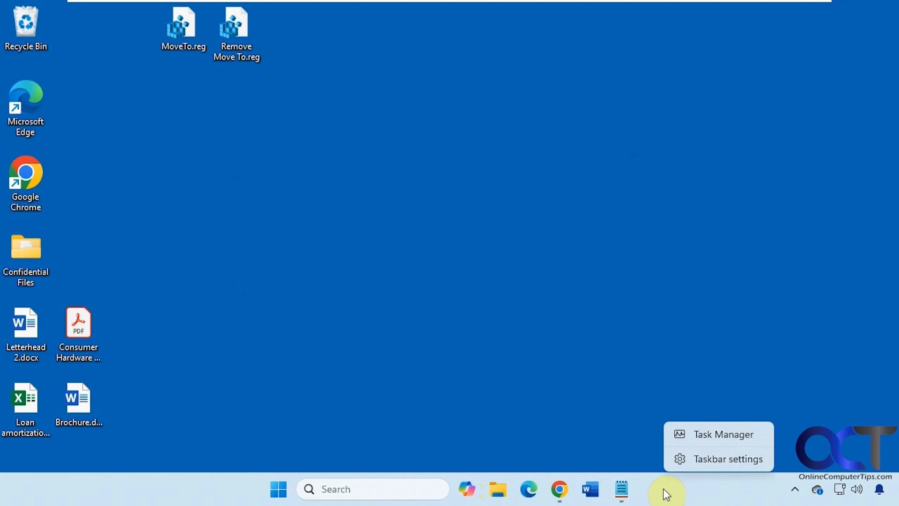
pyautogui.click(699, 435)
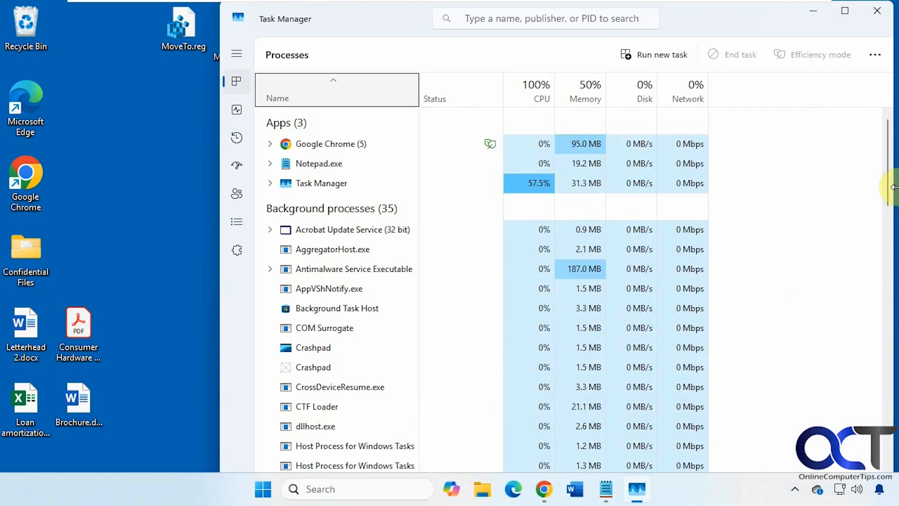
pyautogui.moveTo(888, 185); pyautogui.dragTo(878, 478)
pyautogui.scroll(-15, 358, 426)
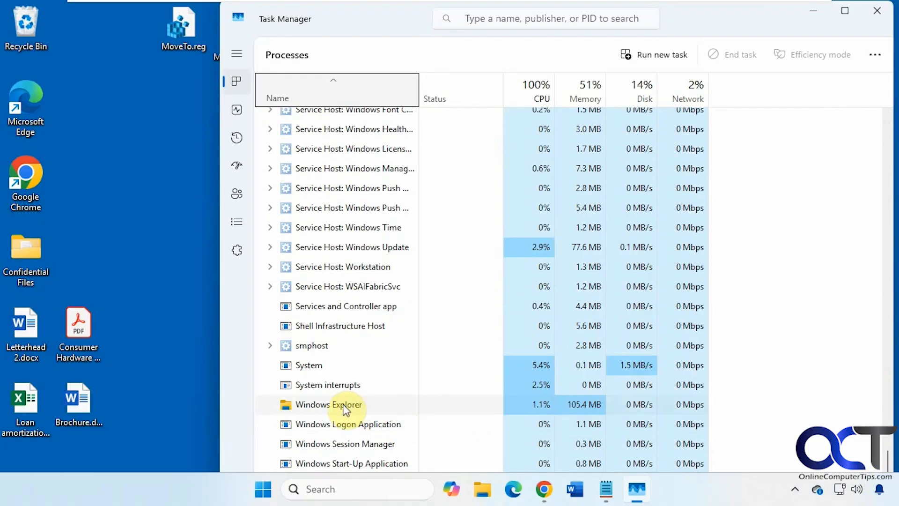
pyautogui.rightClick(341, 406)
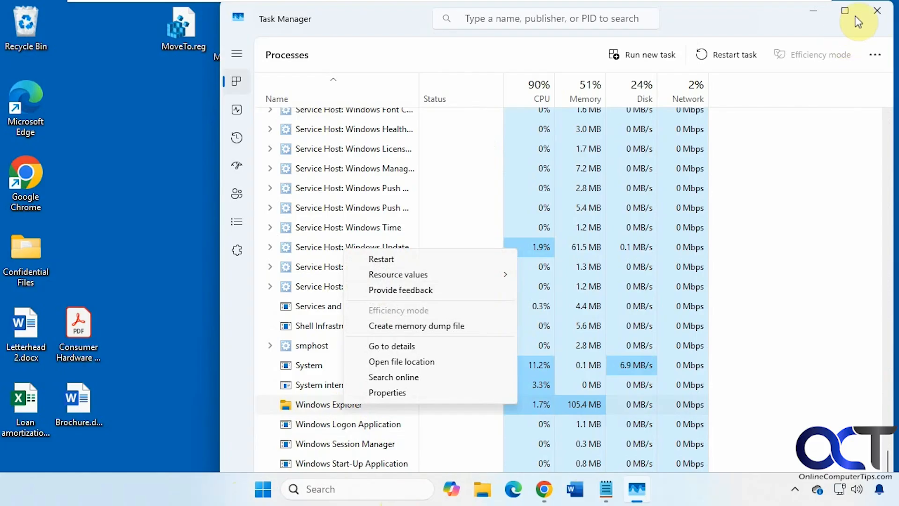
pyautogui.click(872, 13)
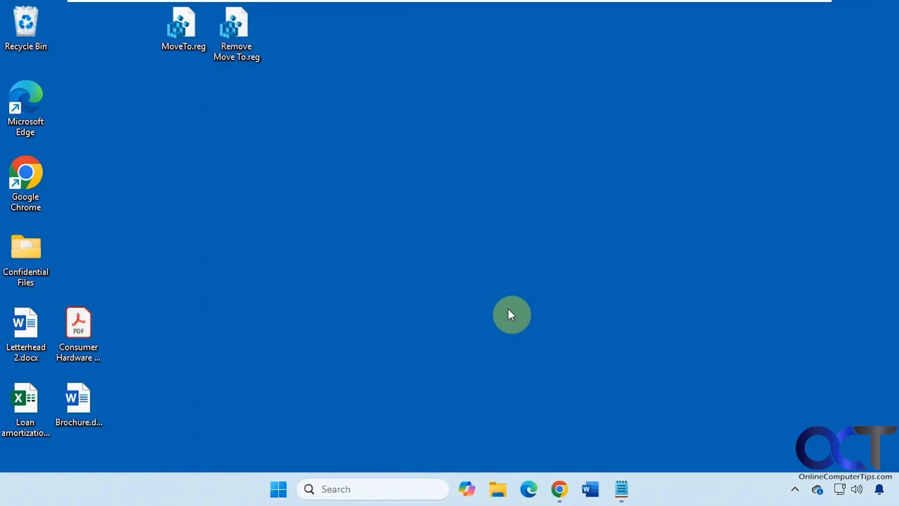
# Check the full context menu of the Consumer Hardware PDF on the desktop for the Move to Important Files entry, without choosing it.
pyautogui.rightClick(86, 322)
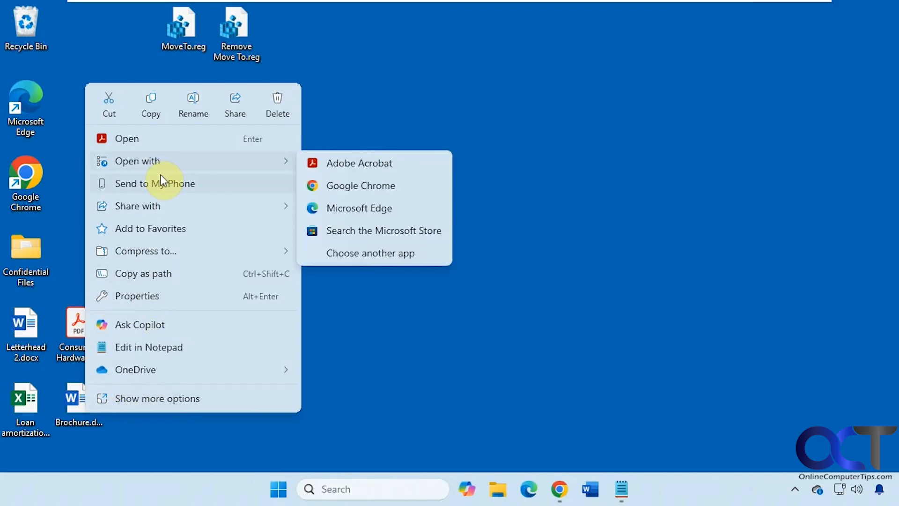
pyautogui.click(154, 395)
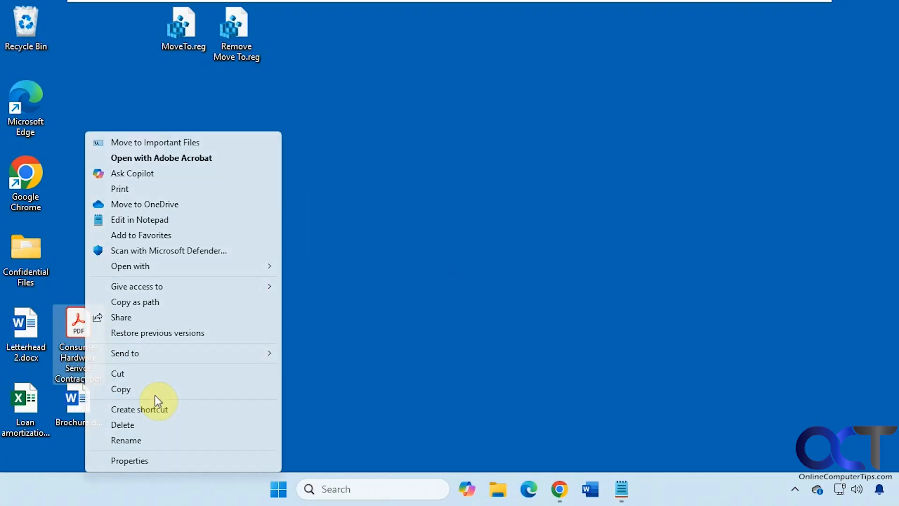
pyautogui.click(389, 344)
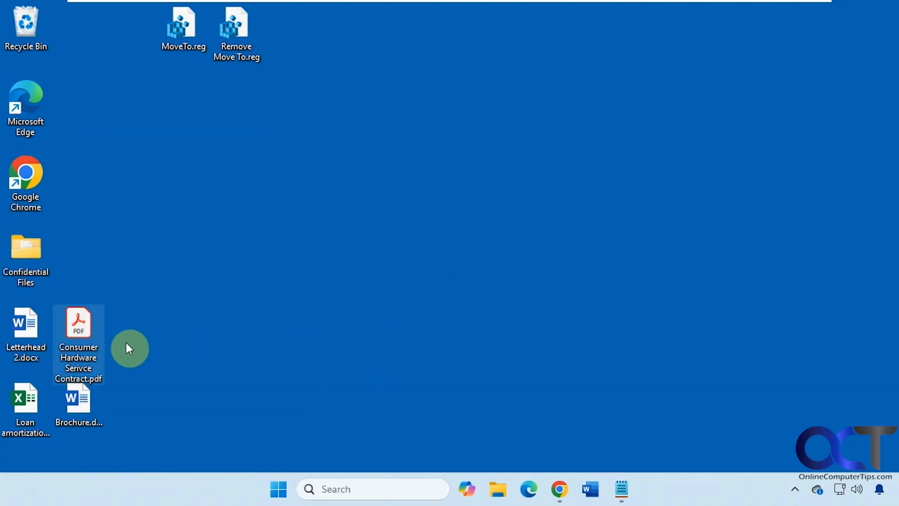
pyautogui.rightClick(77, 330)
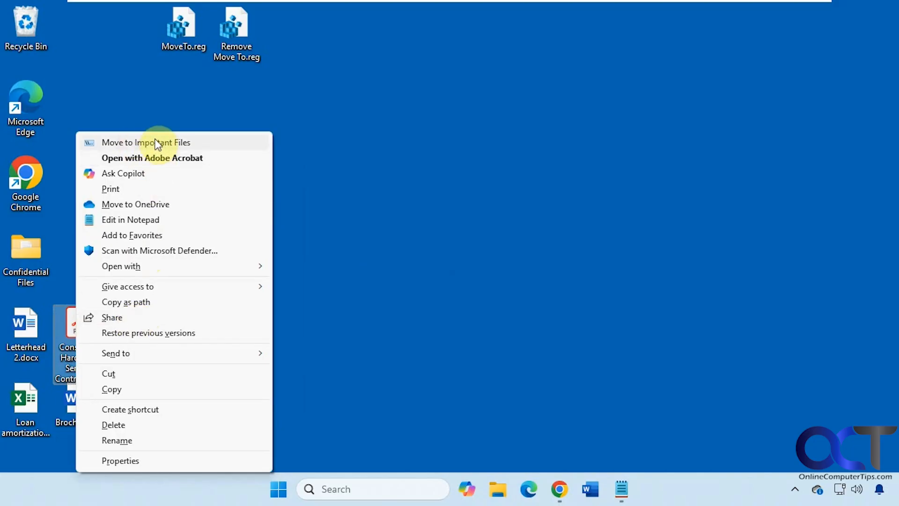
pyautogui.click(376, 148)
# Open the Important Files folder on the Data (E:) drive in File Explorer.
pyautogui.click(498, 489)
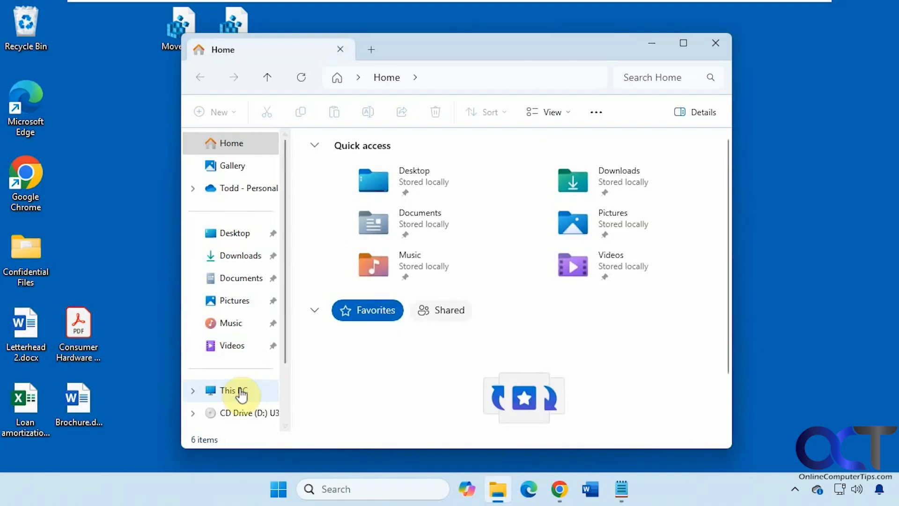
pyautogui.click(237, 391)
pyautogui.doubleClick(377, 200)
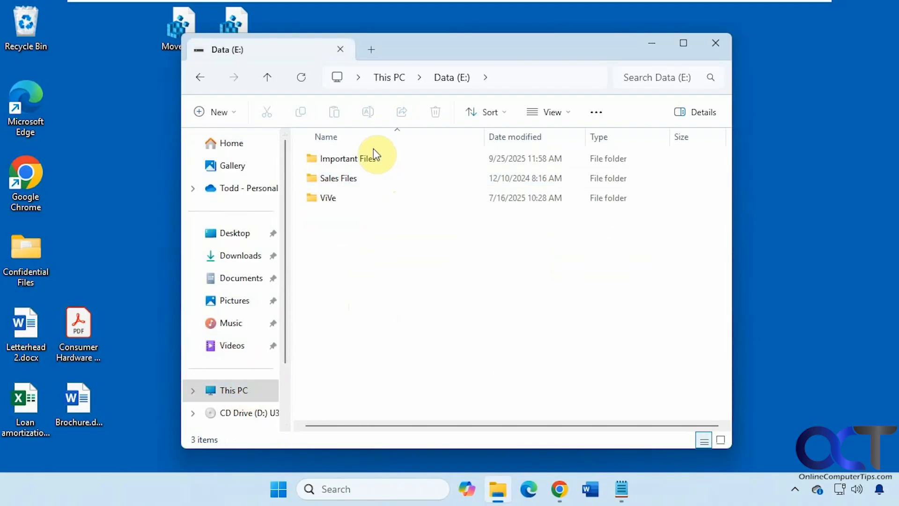
pyautogui.doubleClick(373, 149)
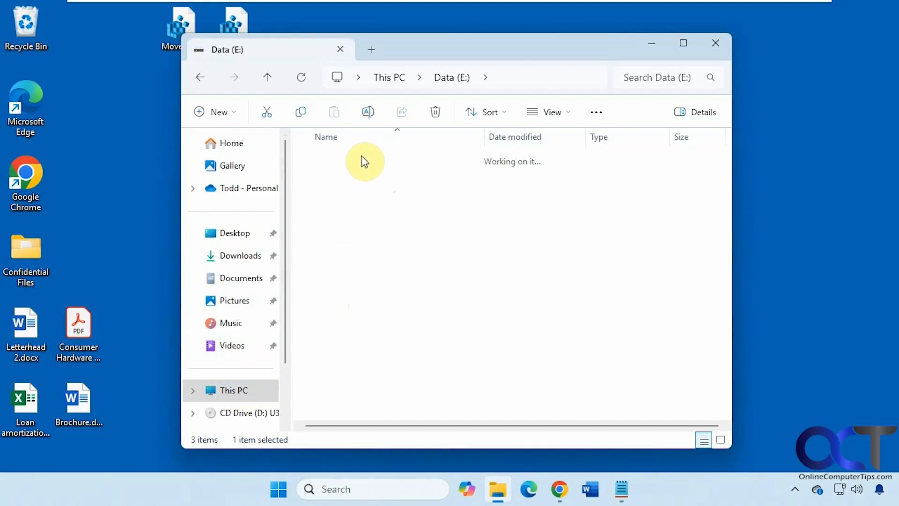
# Send the Consumer Hardware PDF from the desktop to E:\Important Files using its Move to Important Files entry.
pyautogui.click(80, 331)
pyautogui.rightClick(80, 331)
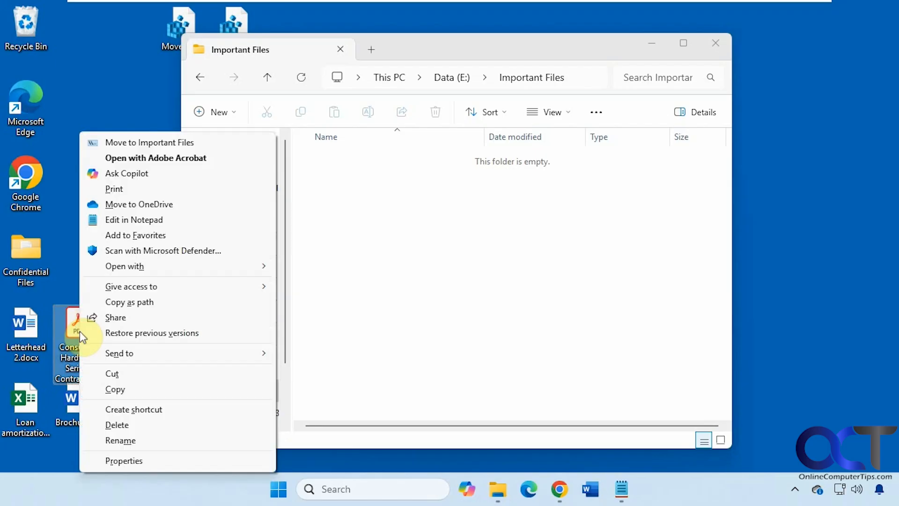
pyautogui.click(156, 142)
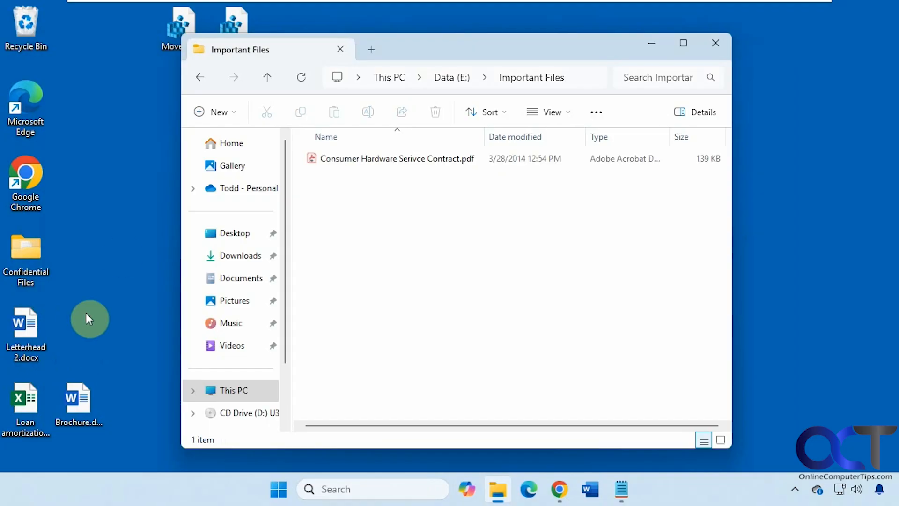
# Select Letterhead 2.docx, the Loan amortization workbook and Brochure.docx on the desktop and move them together with Move to Important Files.
pyautogui.click(27, 323)
pyautogui.keyDown('shift'); pyautogui.click(85, 405); pyautogui.keyUp('shift')
pyautogui.rightClick(85, 400)
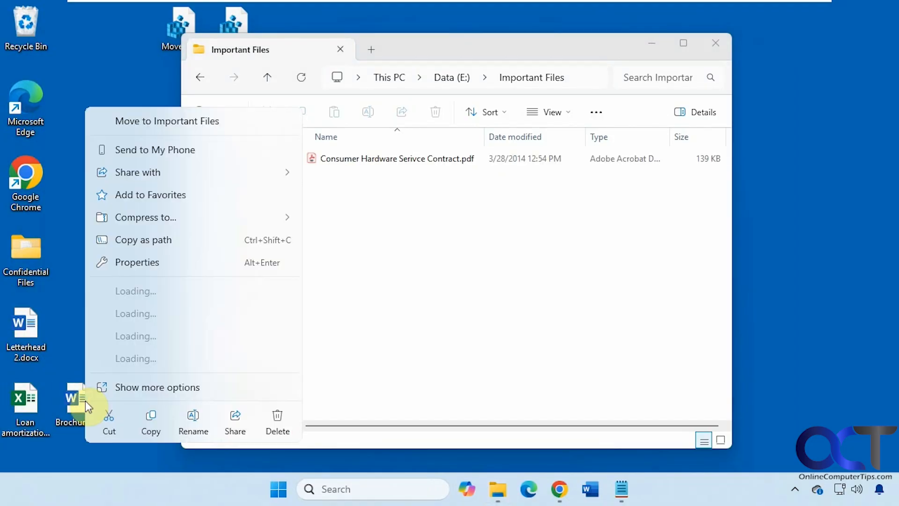
pyautogui.click(120, 385)
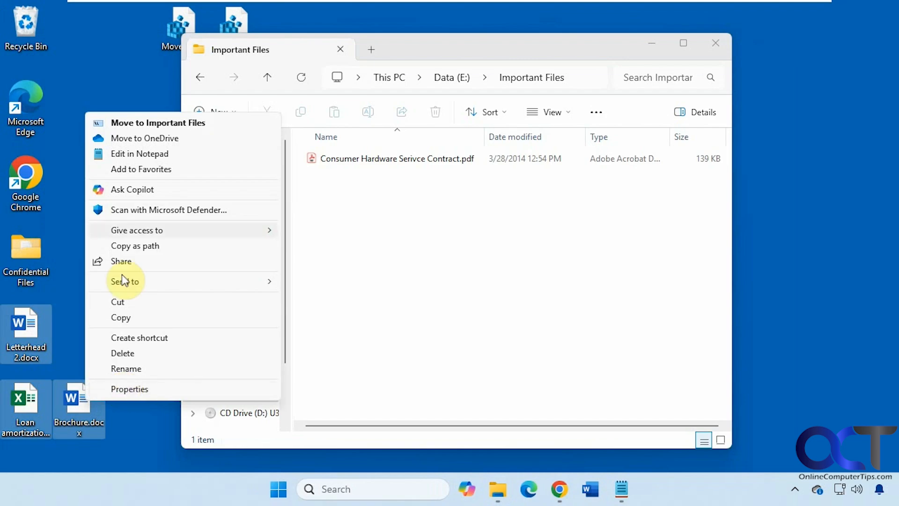
pyautogui.click(142, 121)
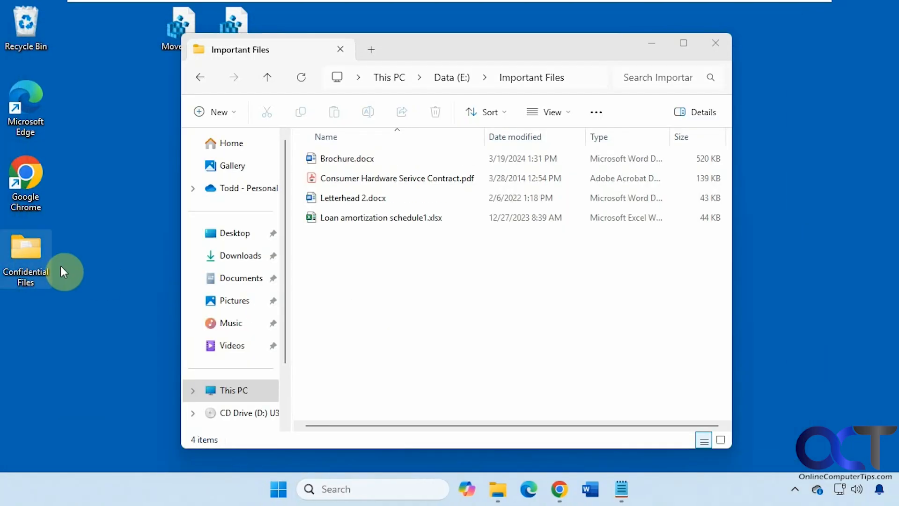
# Move the Confidential Files desktop folder with Move to Important Files, and check its contents in the new location before closing File Explorer.
pyautogui.rightClick(19, 258)
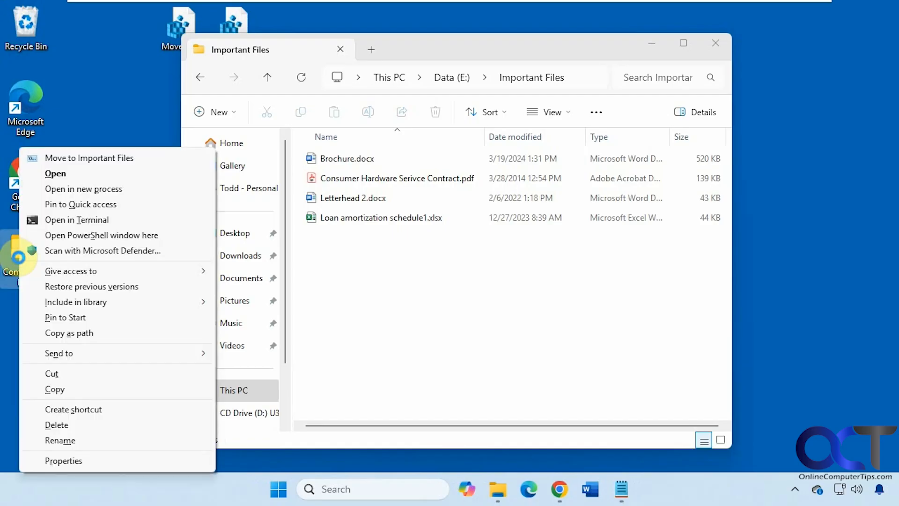
pyautogui.click(94, 157)
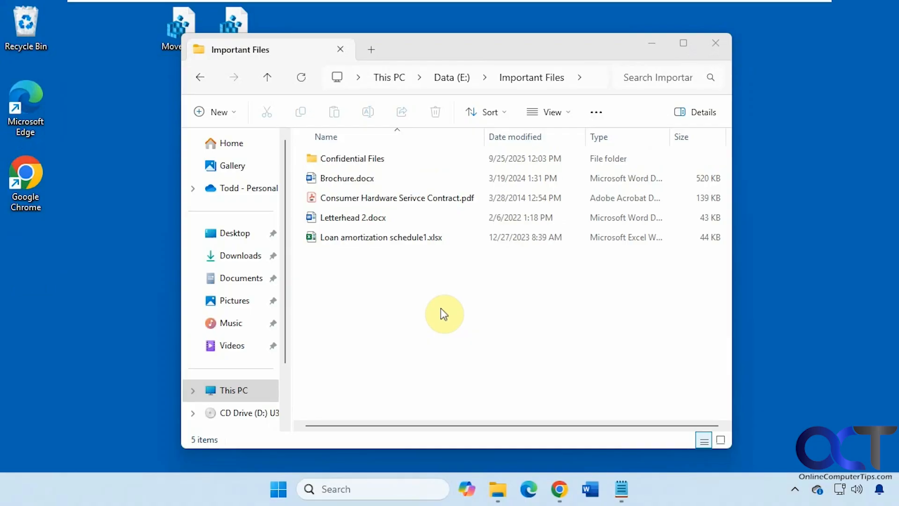
pyautogui.doubleClick(344, 158)
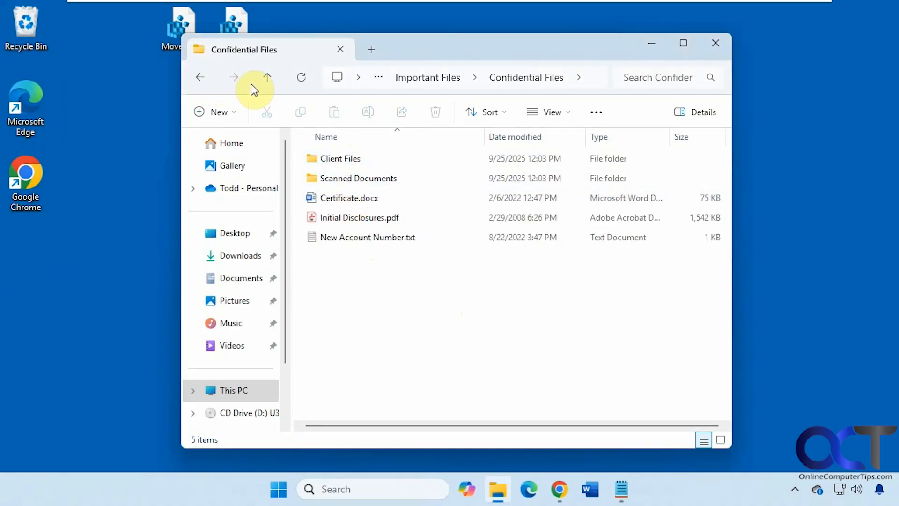
pyautogui.click(713, 45)
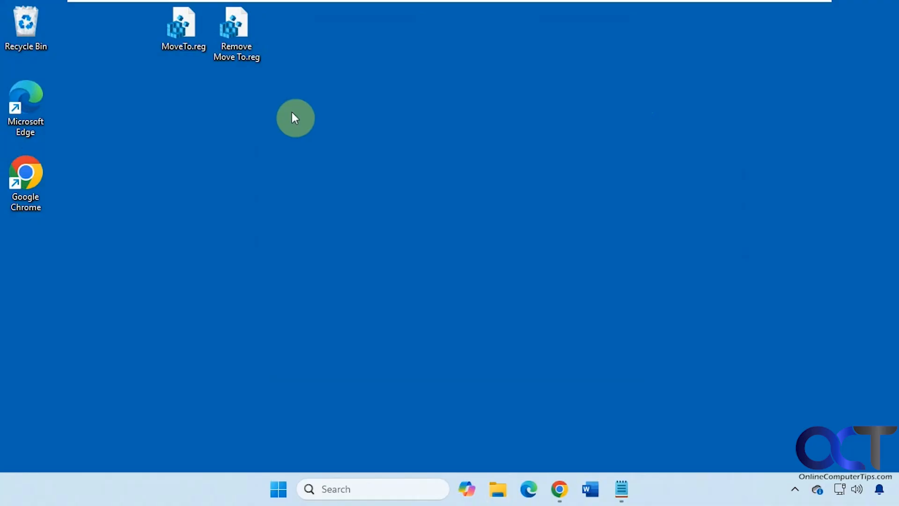
# Review the key deletion line of Remove Move To.reg in Notepad, and minimize the window.
pyautogui.click(617, 488)
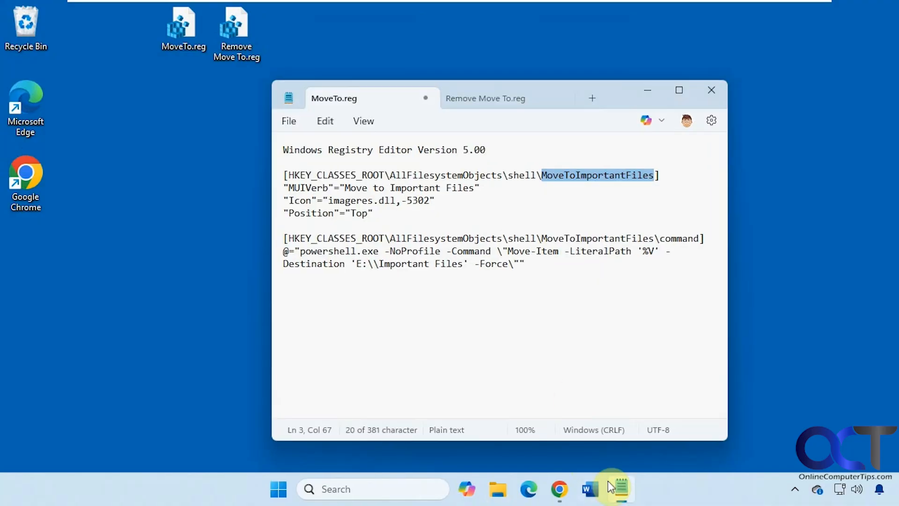
pyautogui.click(488, 100)
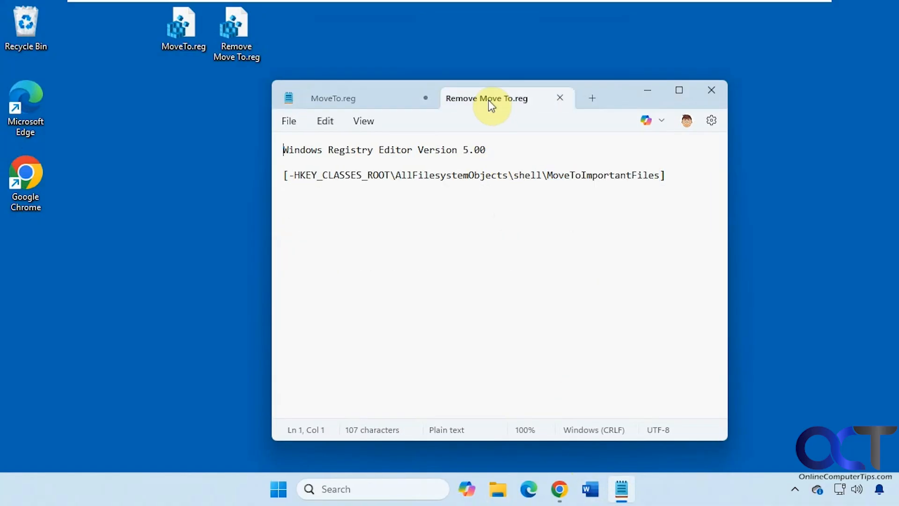
pyautogui.click(651, 96)
# Merge Remove Move To.reg into the registry, accepting all confirmations, and check that file's context menu for the Move to Important Files entry.
pyautogui.doubleClick(238, 52)
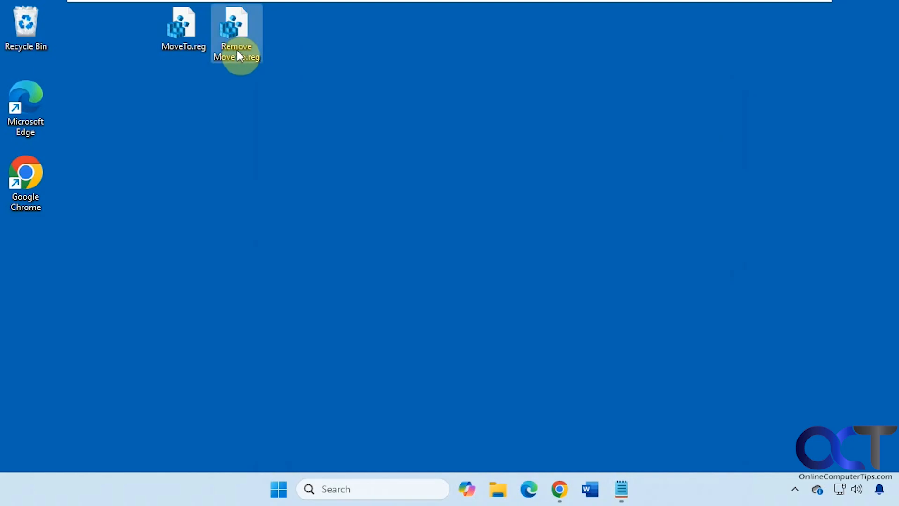
pyautogui.click(379, 357)
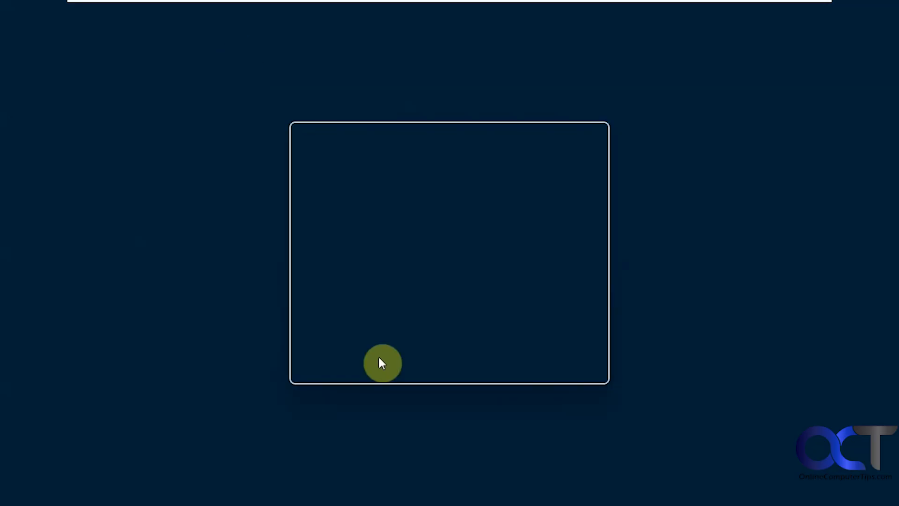
pyautogui.click(556, 259)
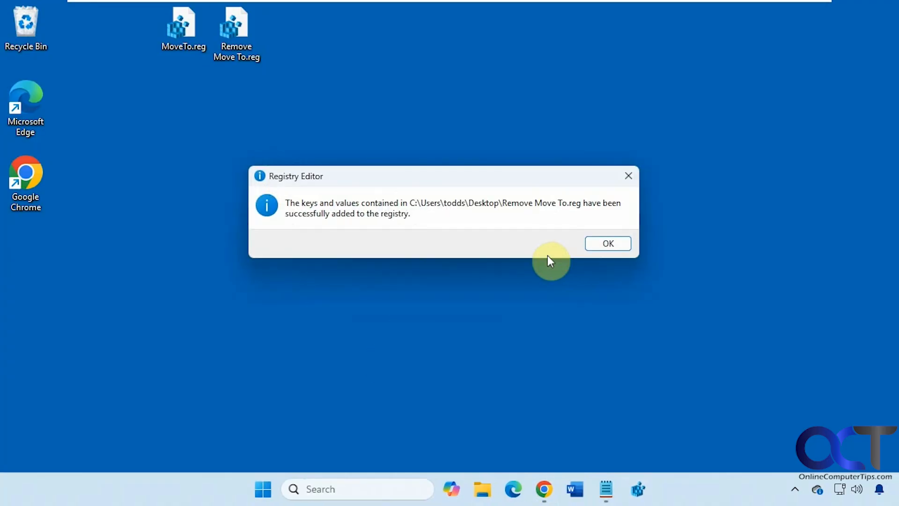
pyautogui.click(607, 244)
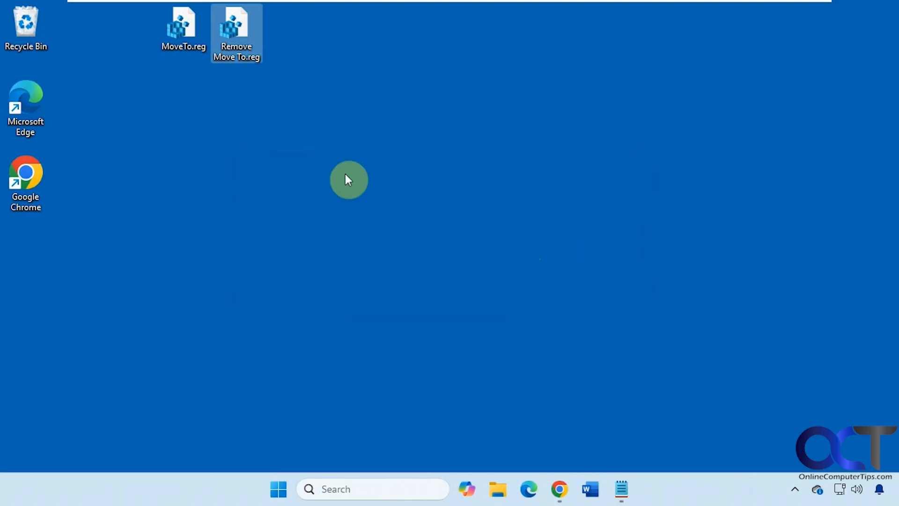
pyautogui.rightClick(240, 43)
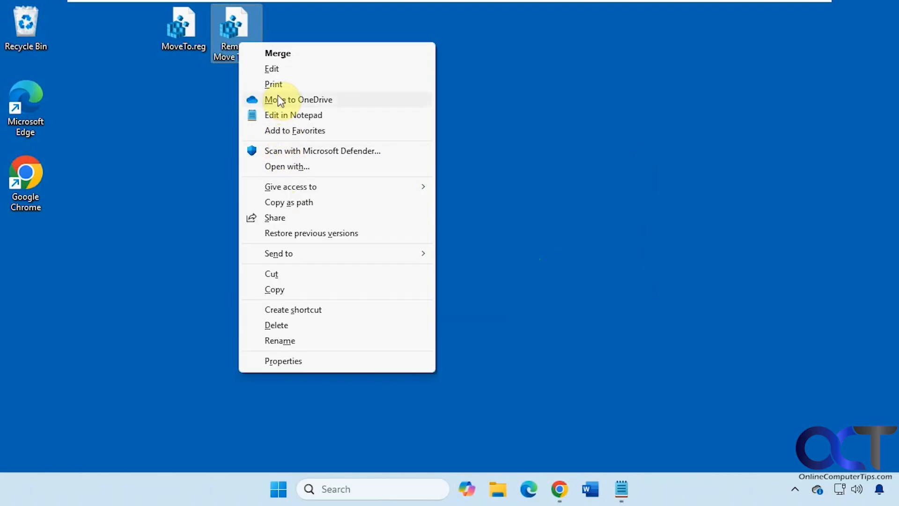
pyautogui.click(504, 152)
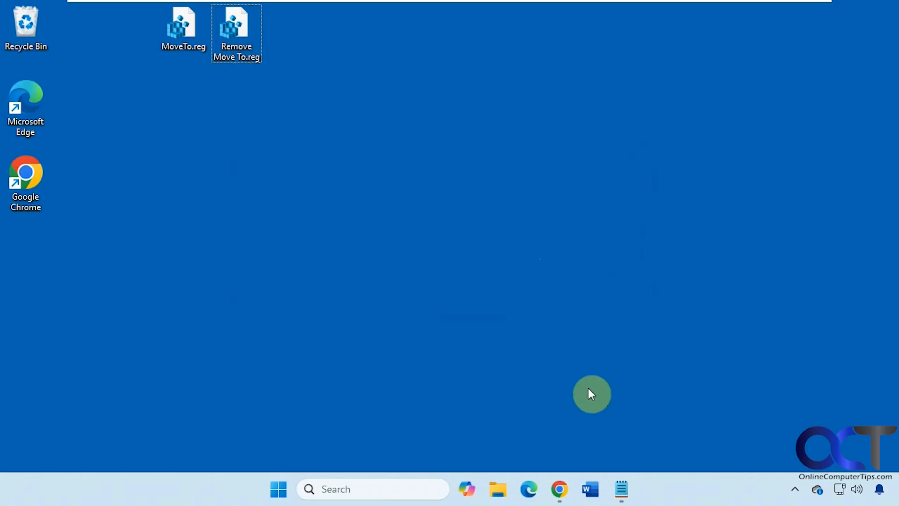
# Review MoveTo.reg in Notepad, highlighting the MUIVerb text Move to Important Files and examining the destination path, without editing them.
pyautogui.click(625, 489)
pyautogui.click(359, 99)
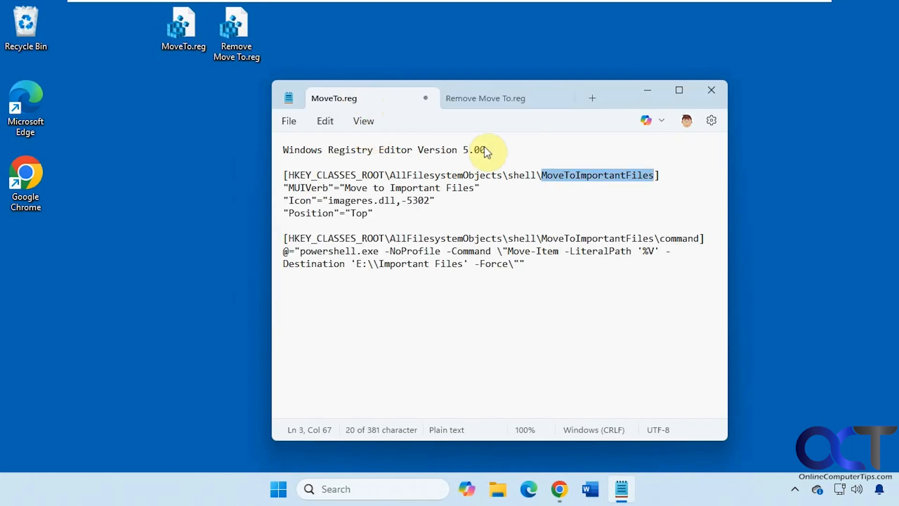
pyautogui.moveTo(474, 188); pyautogui.dragTo(345, 190)
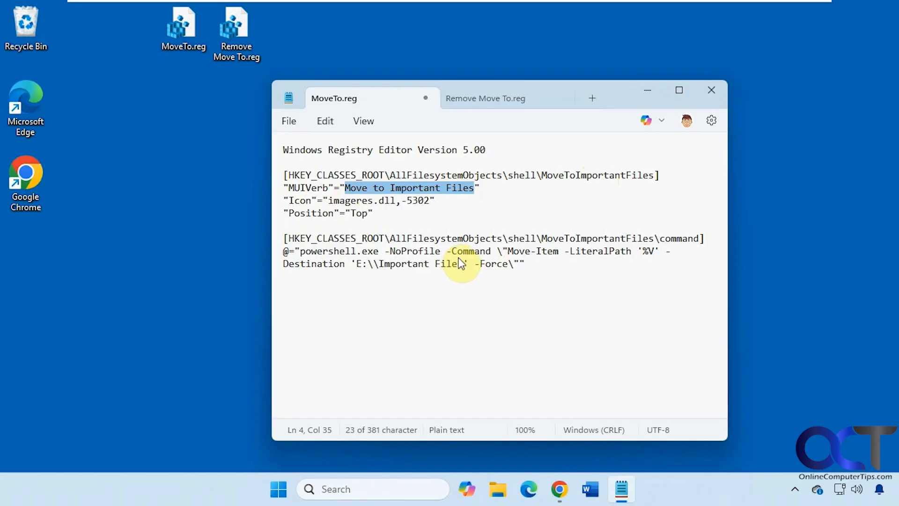
pyautogui.moveTo(462, 264); pyautogui.dragTo(367, 260)
pyautogui.click(373, 261)
pyautogui.click(407, 303)
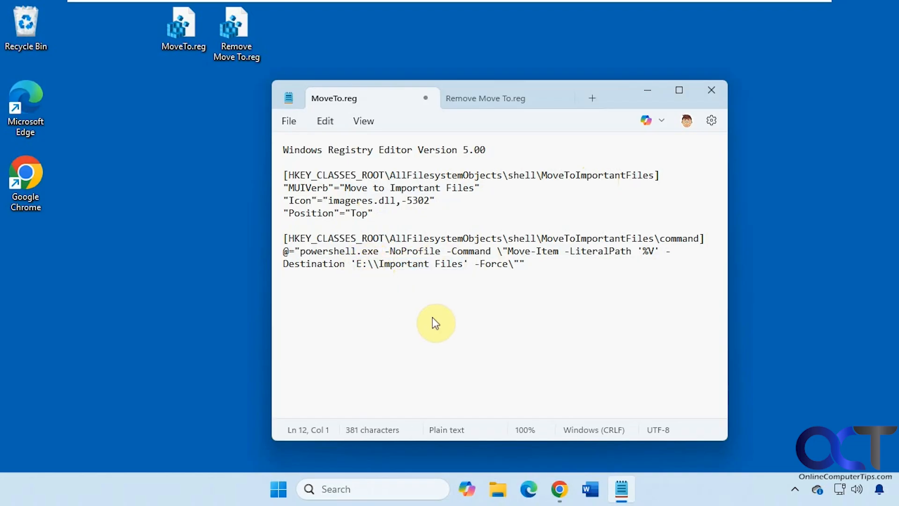